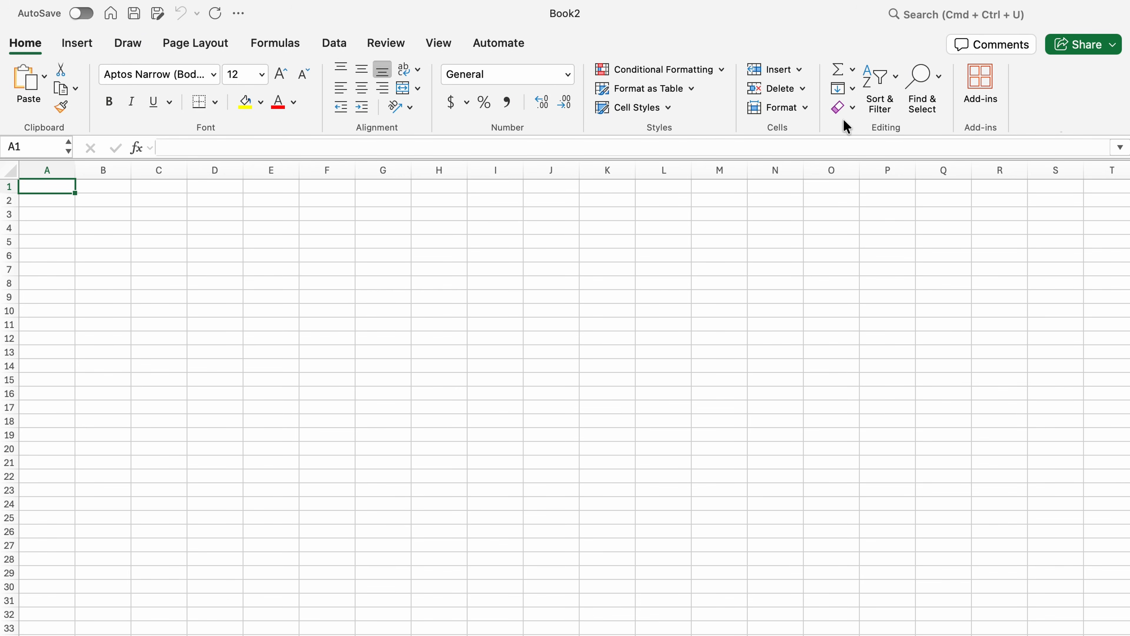
# - Search the add-ins store for routemetrics, add the RouteMetrics add-in and accept its requested permissions
pyautogui.click(983, 90)
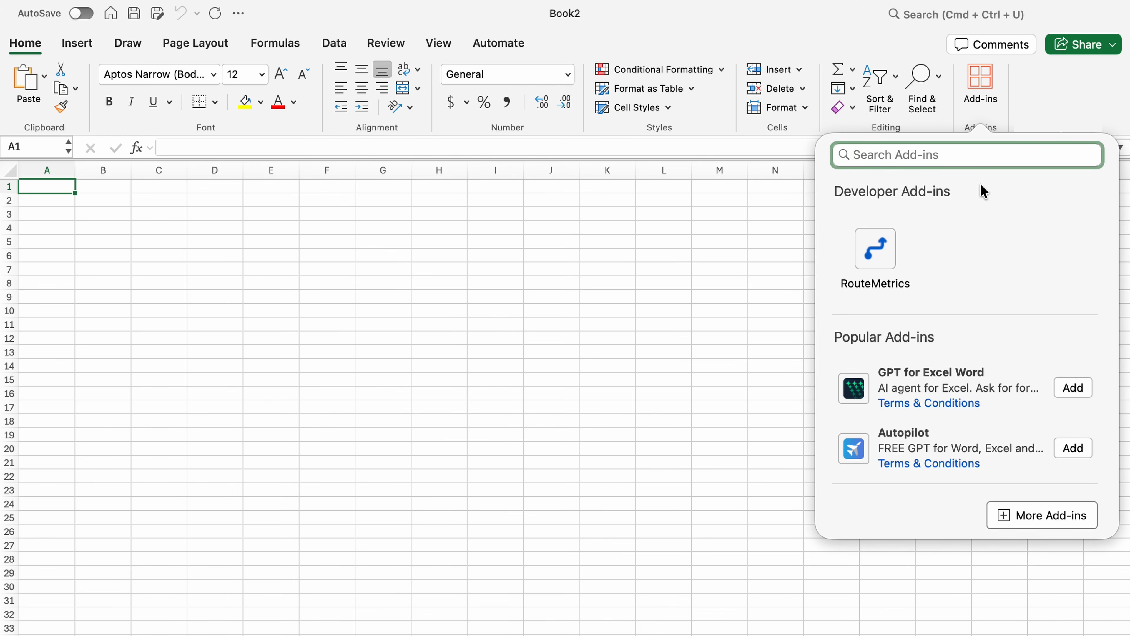
pyautogui.write('r')
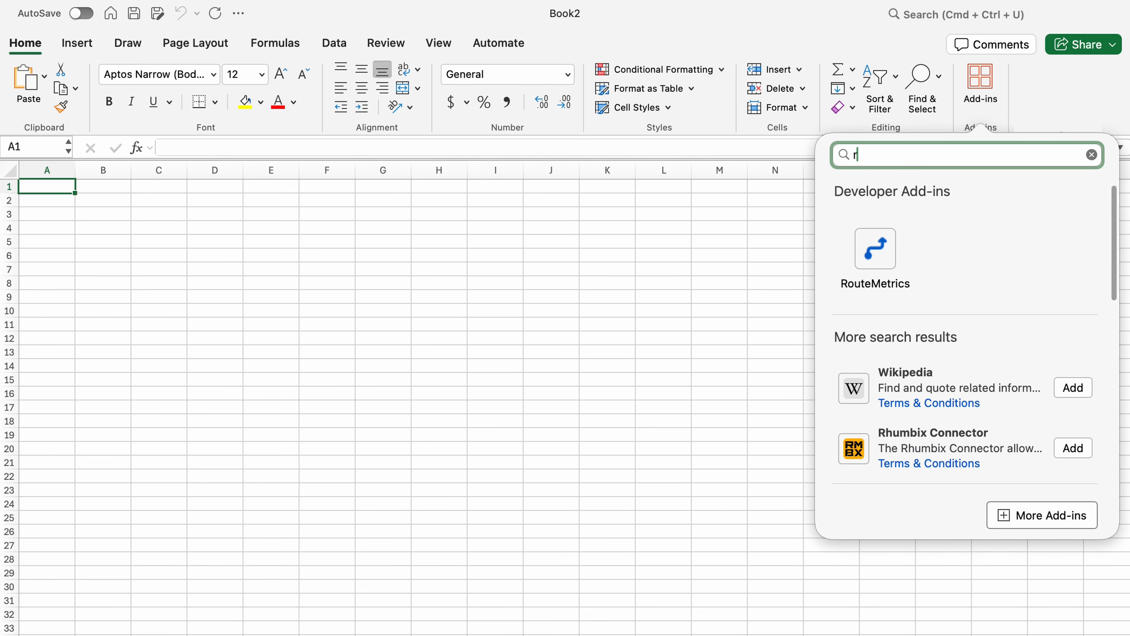
pyautogui.write('outemetrics')
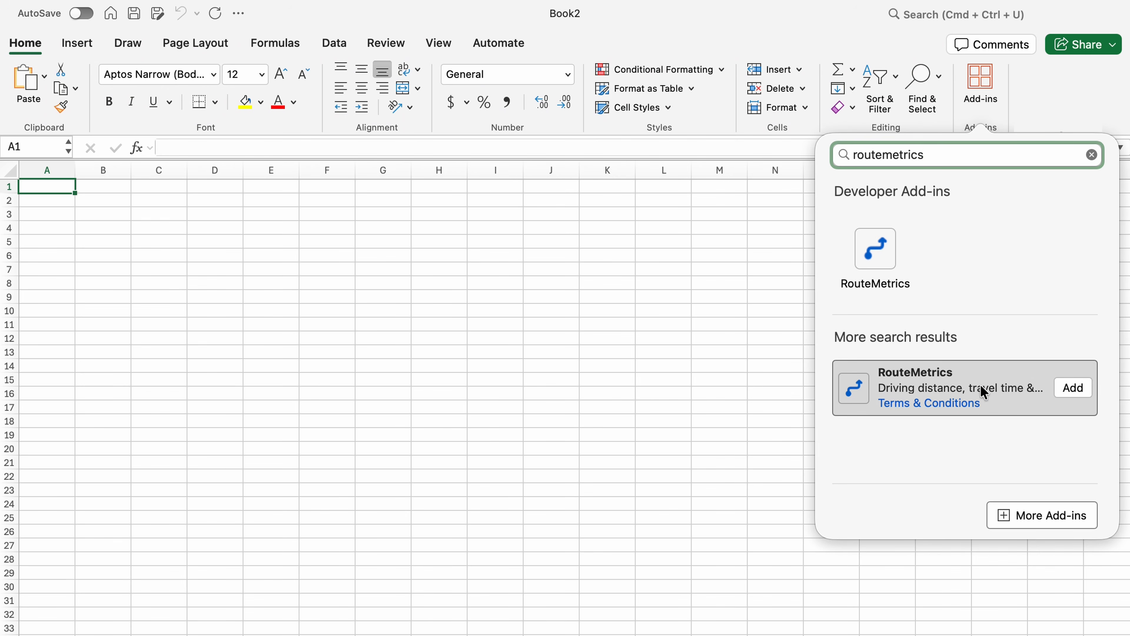
pyautogui.click(1069, 390)
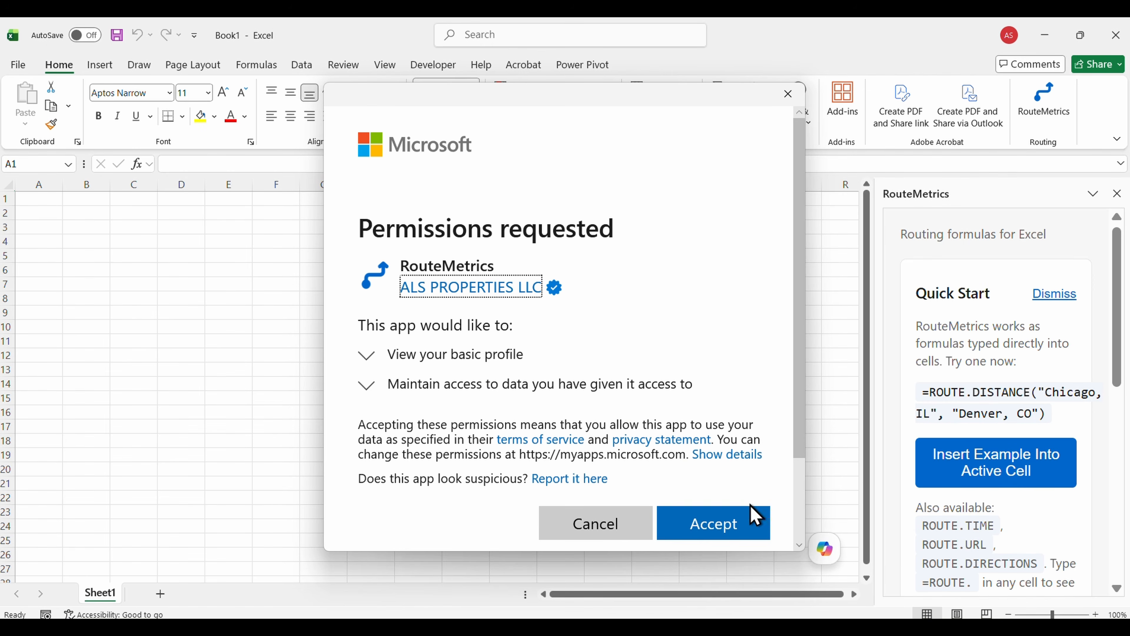
pyautogui.click(744, 530)
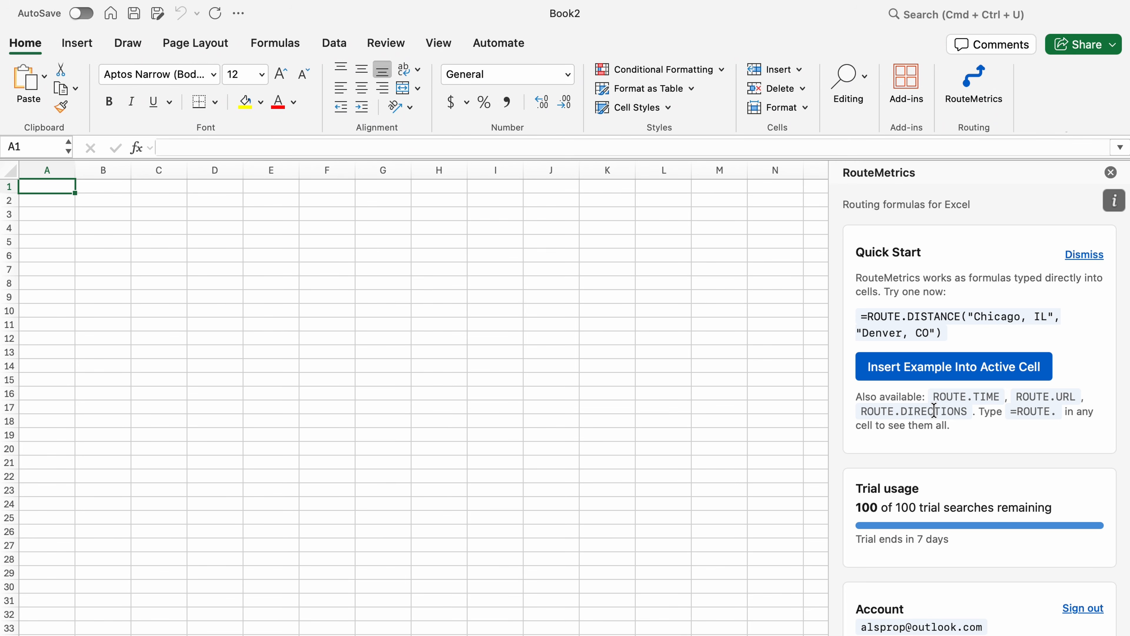
# - Insert the example ROUTE.DISTANCE formula from Chicago, IL to Denver, CO into cell A1 and confirm it
pyautogui.click(952, 374)
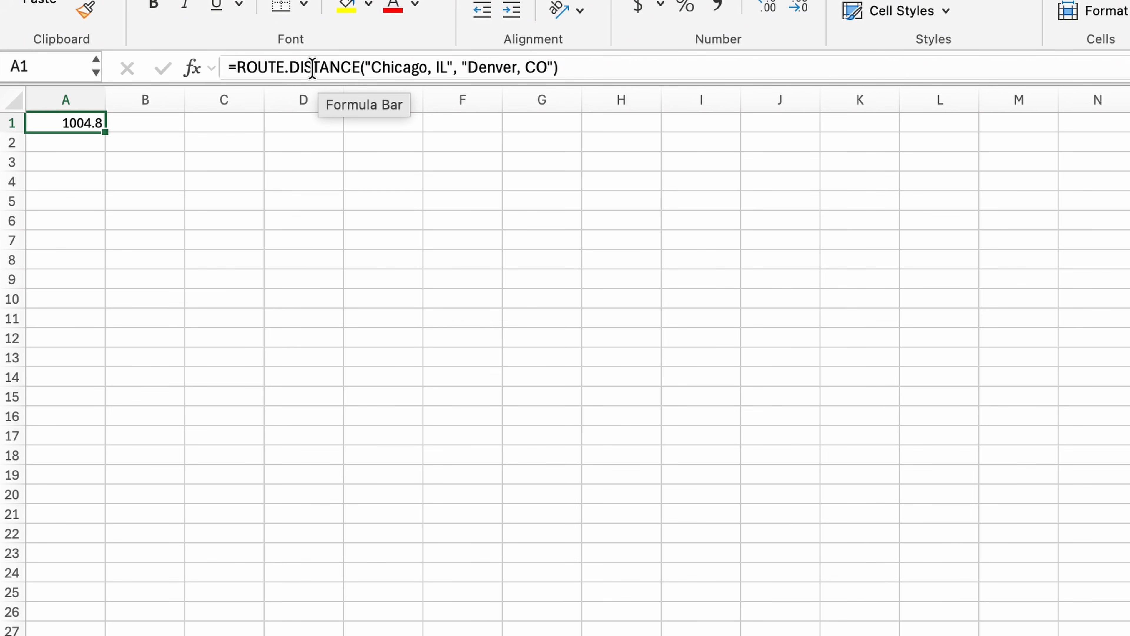
pyautogui.click(363, 66)
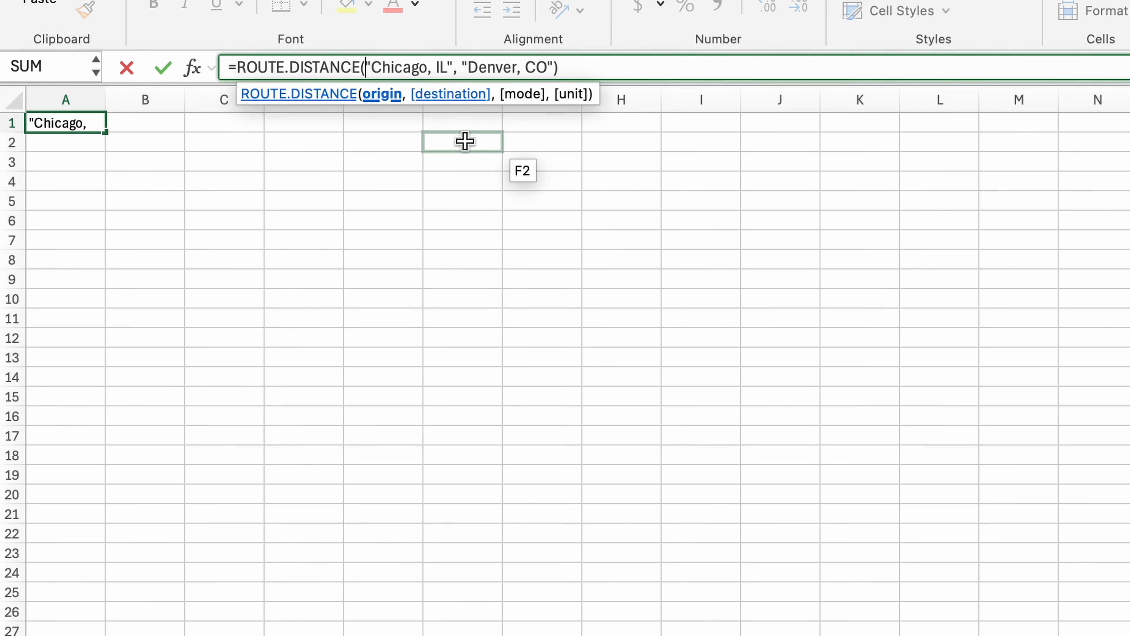
pyautogui.press('Return')
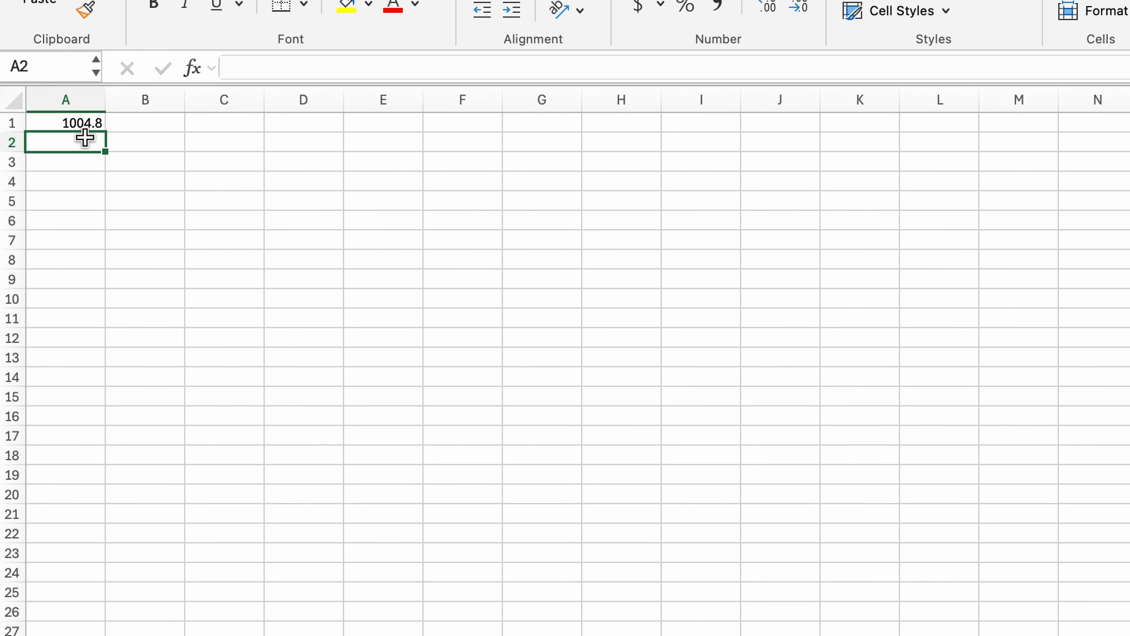
pyautogui.click(66, 124)
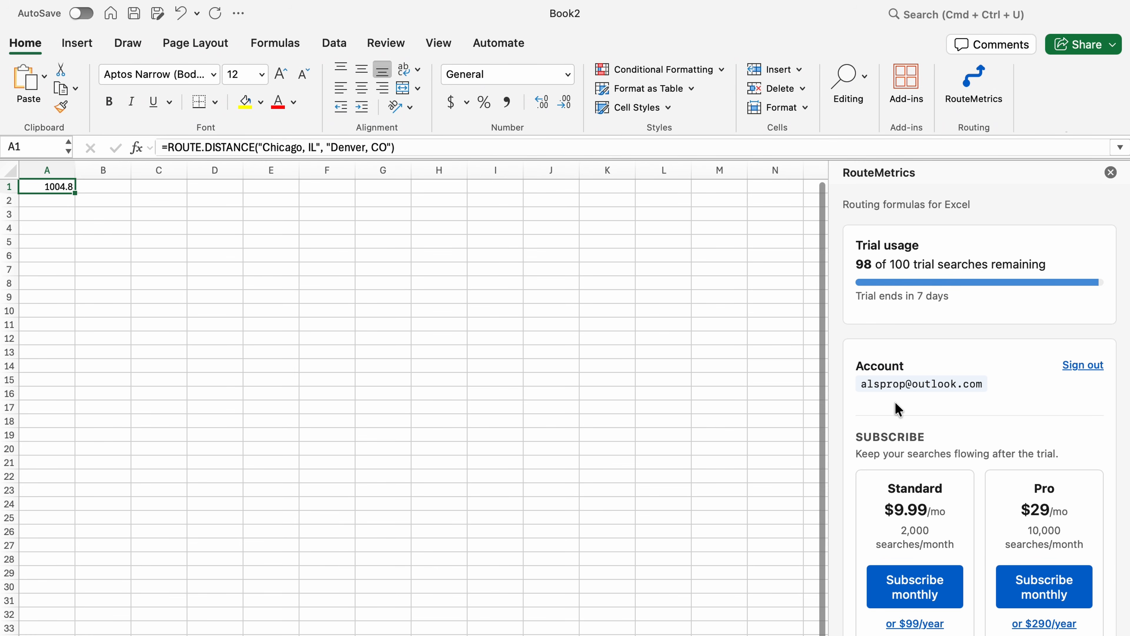
# - Insert the RouteMetrics example worksheet from the add-in pane
pyautogui.scroll(-5, 898, 409)
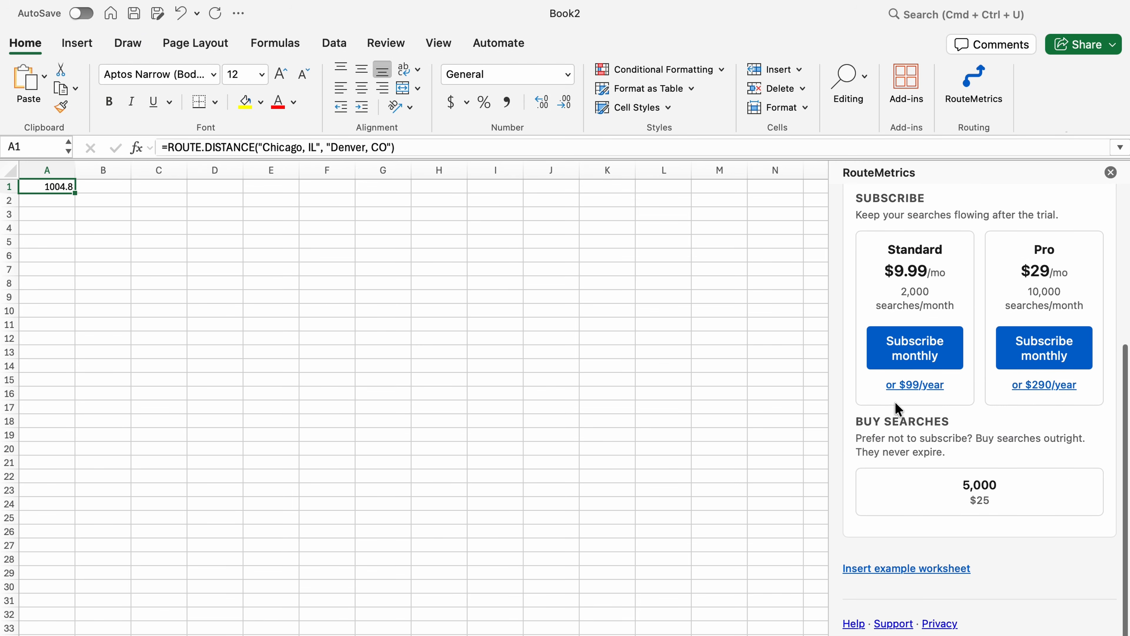
pyautogui.click(889, 566)
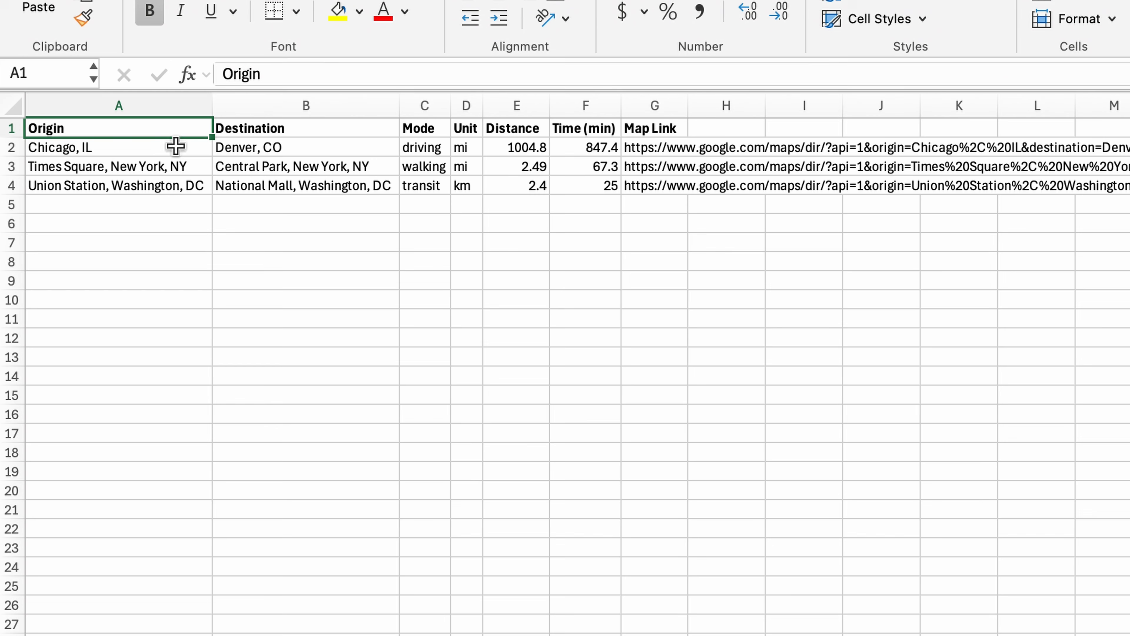
# - Examine the origin locations listed in the example worksheet's Origin column
pyautogui.click(175, 147)
pyautogui.click(179, 169)
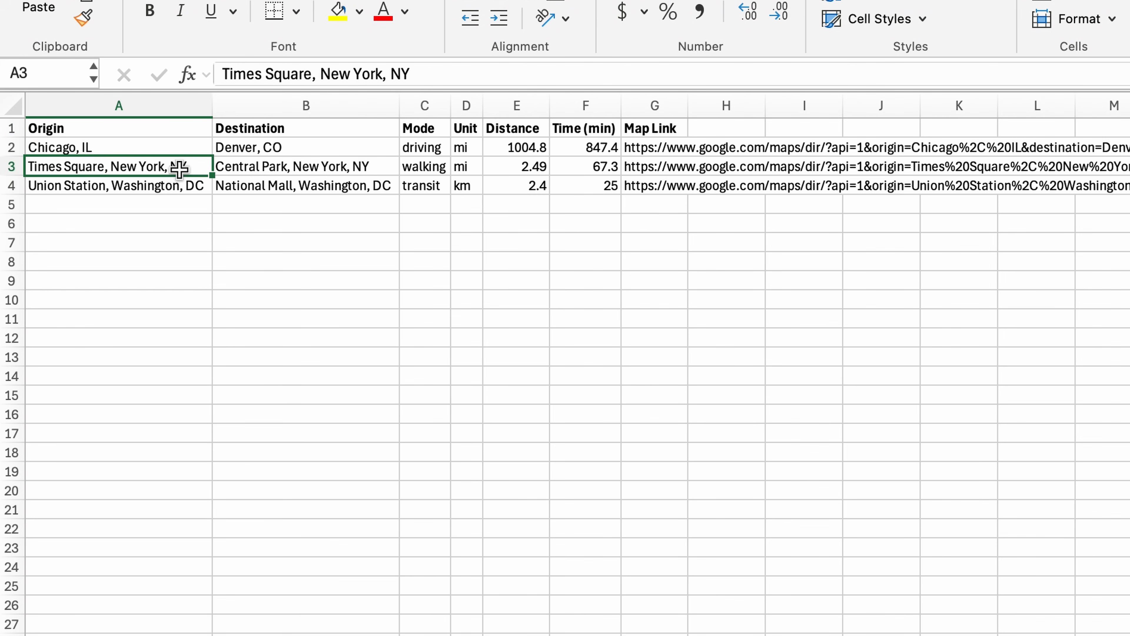
pyautogui.click(179, 189)
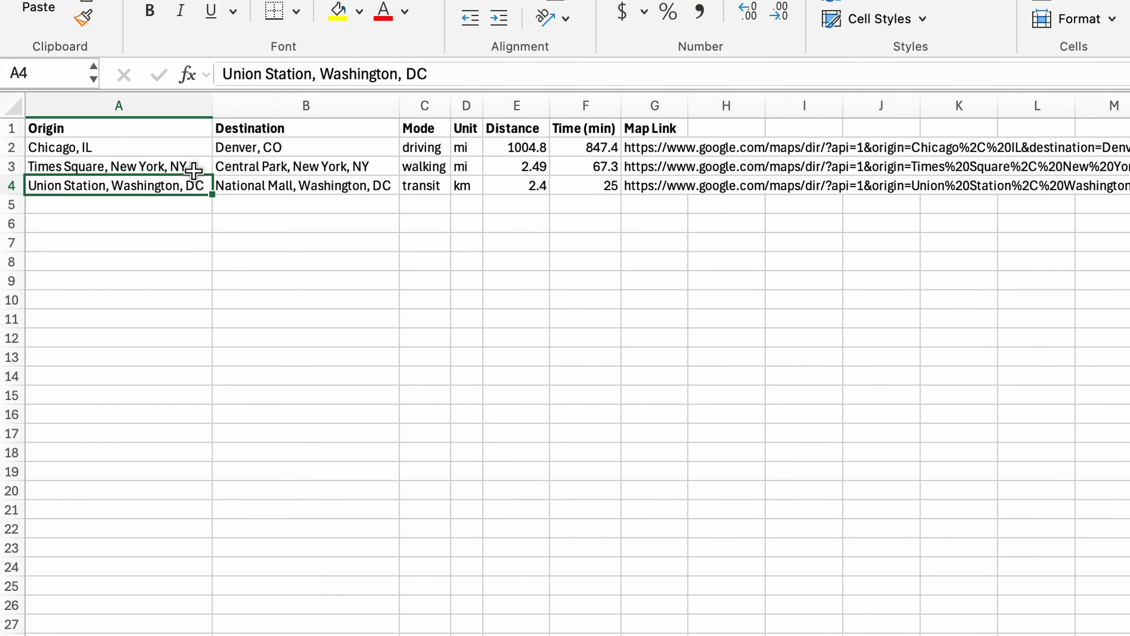
pyautogui.click(189, 145)
pyautogui.click(192, 180)
pyautogui.press('Down')
pyautogui.press('Down')
pyautogui.press('Down')
pyautogui.press('Down')
pyautogui.click(174, 144)
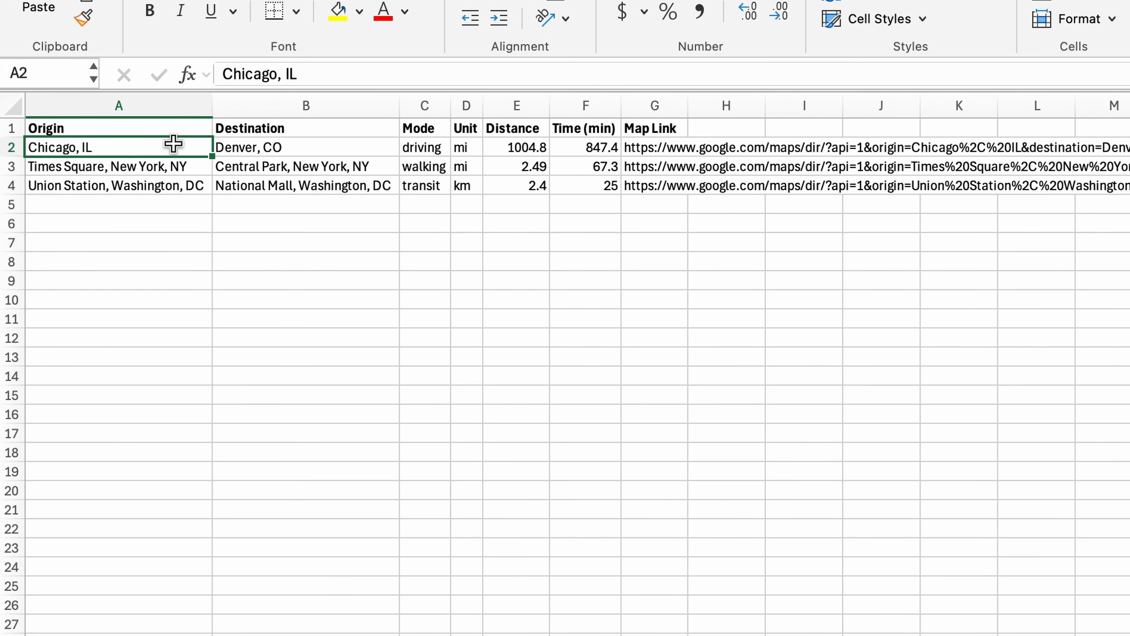
# - Examine the destination, mode and unit entries for the example routes
pyautogui.click(253, 143)
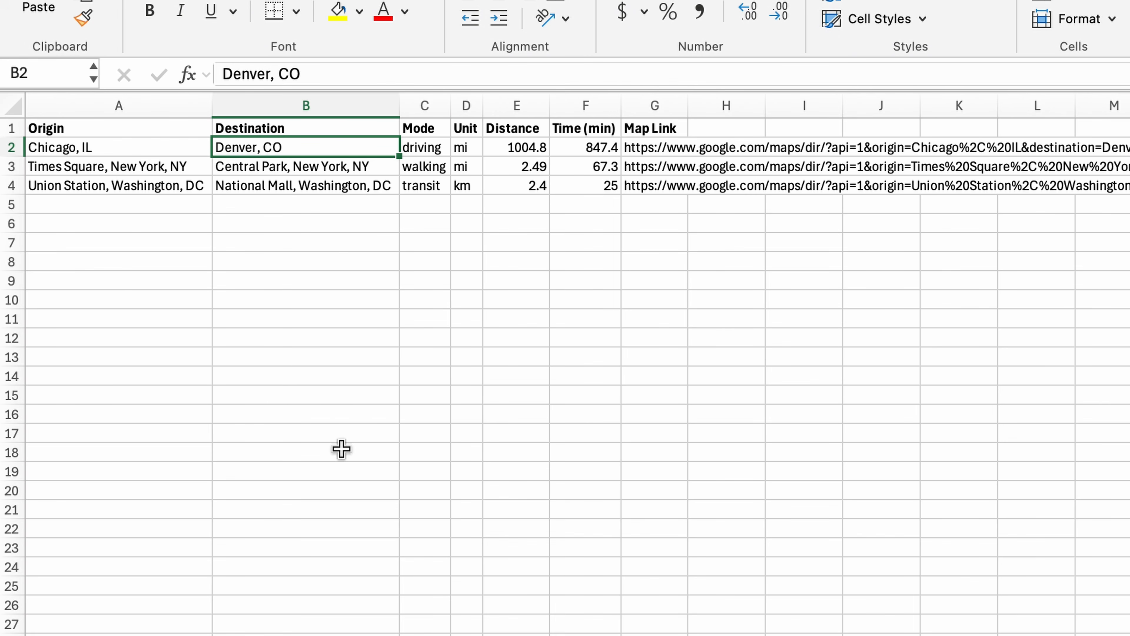
pyautogui.click(423, 147)
pyautogui.click(429, 173)
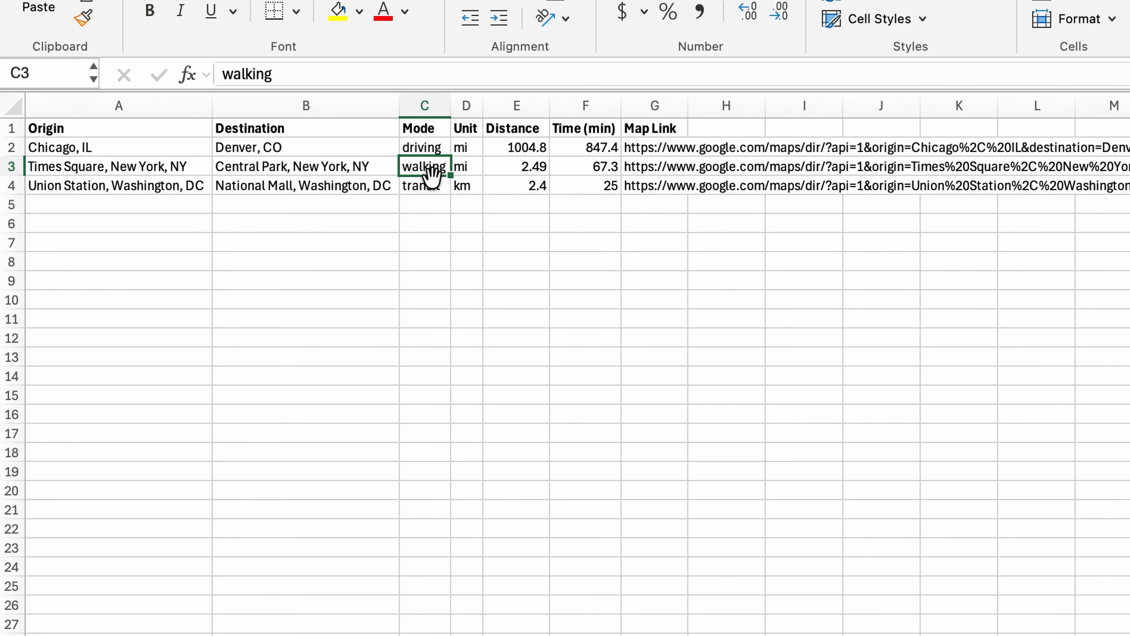
pyautogui.click(428, 184)
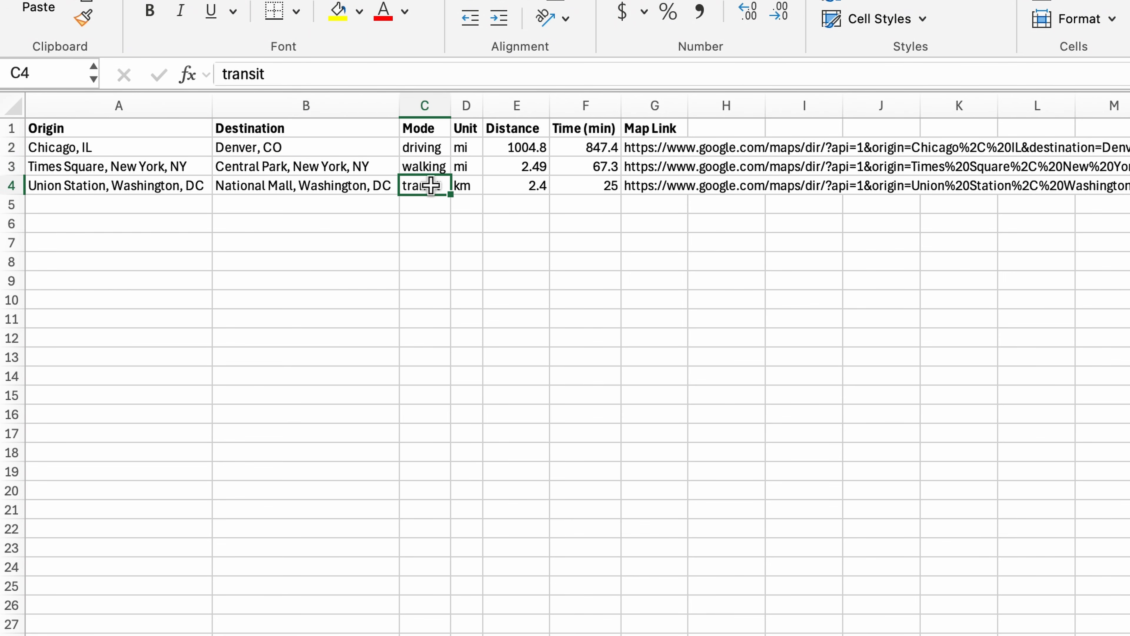
pyautogui.click(467, 143)
pyautogui.click(467, 167)
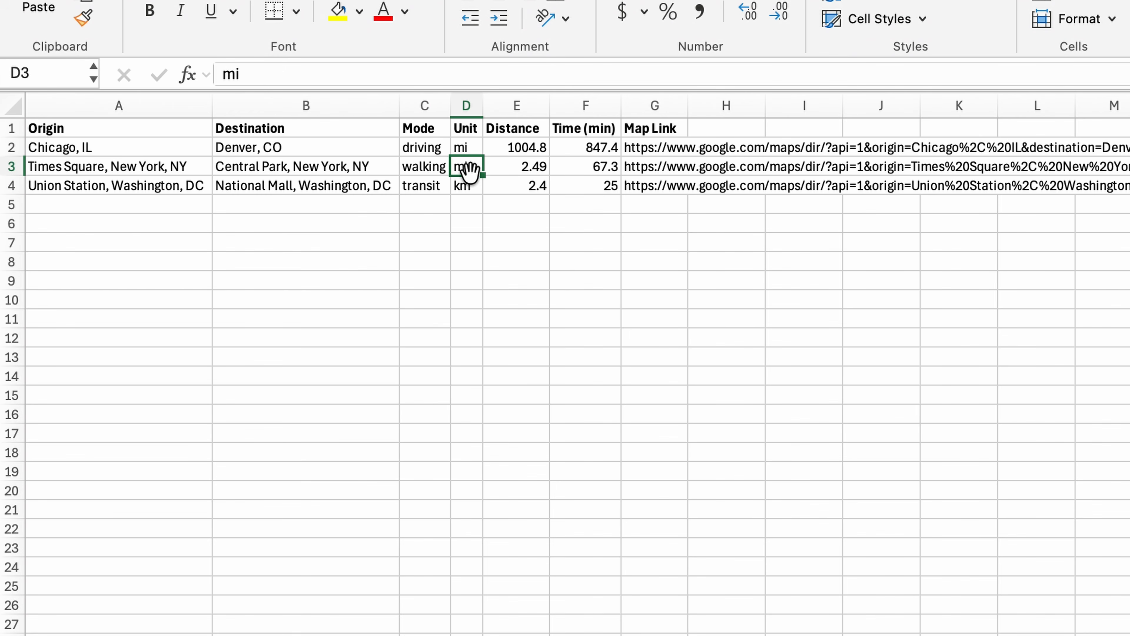
# - Open the Distance formula in E2 for editing and follow the ROUTE.DISTANCE function link to its help page
pyautogui.doubleClick(513, 146)
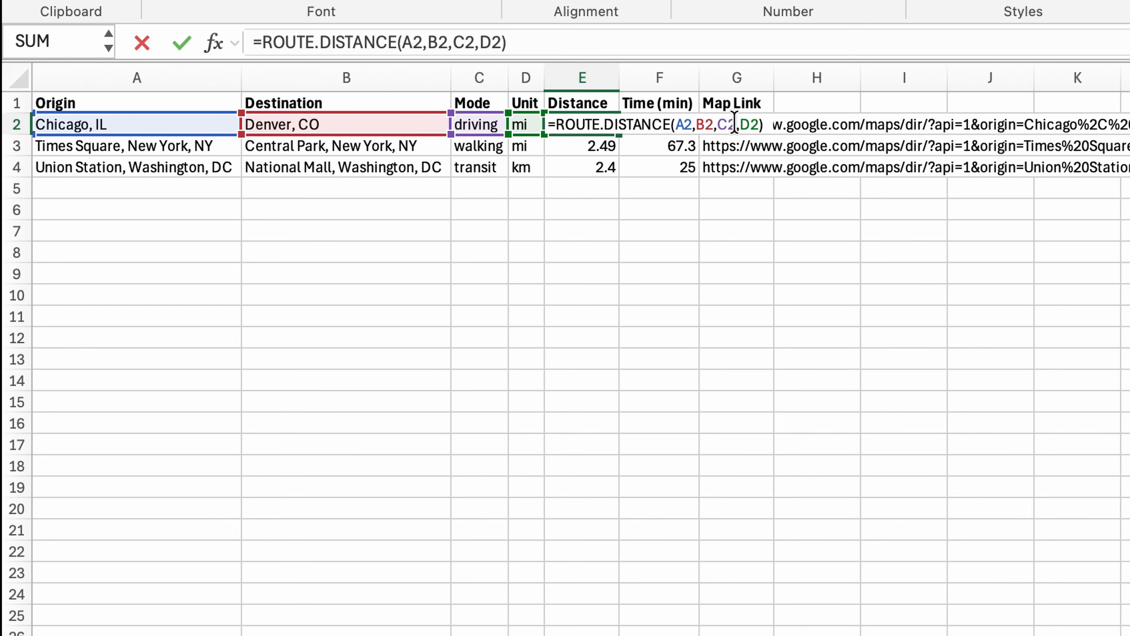
pyautogui.click(700, 124)
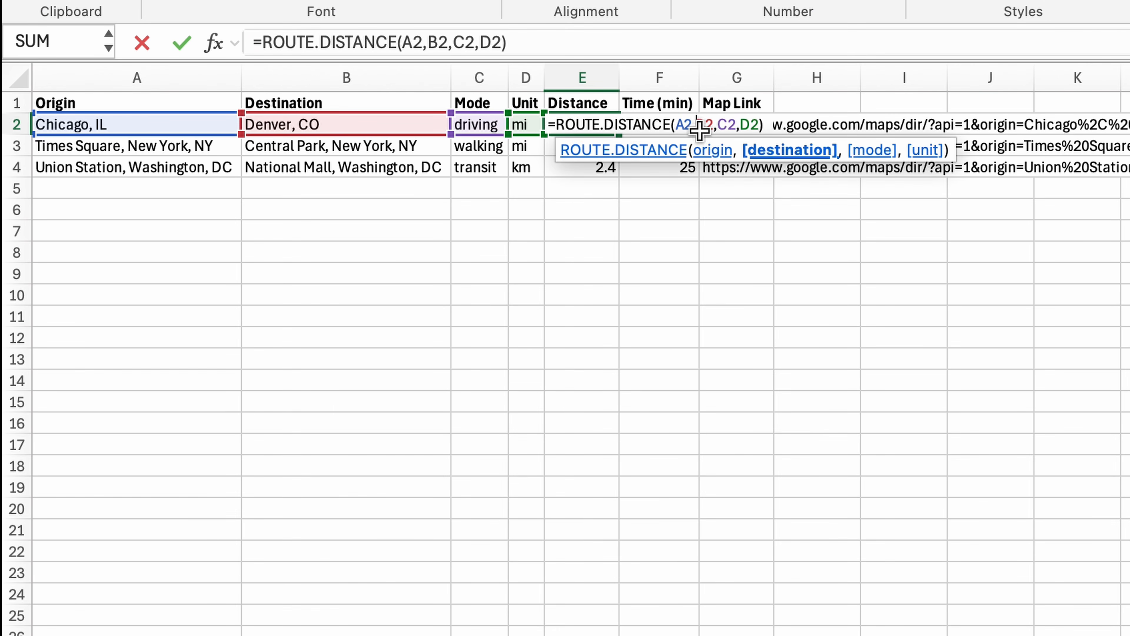
pyautogui.click(674, 151)
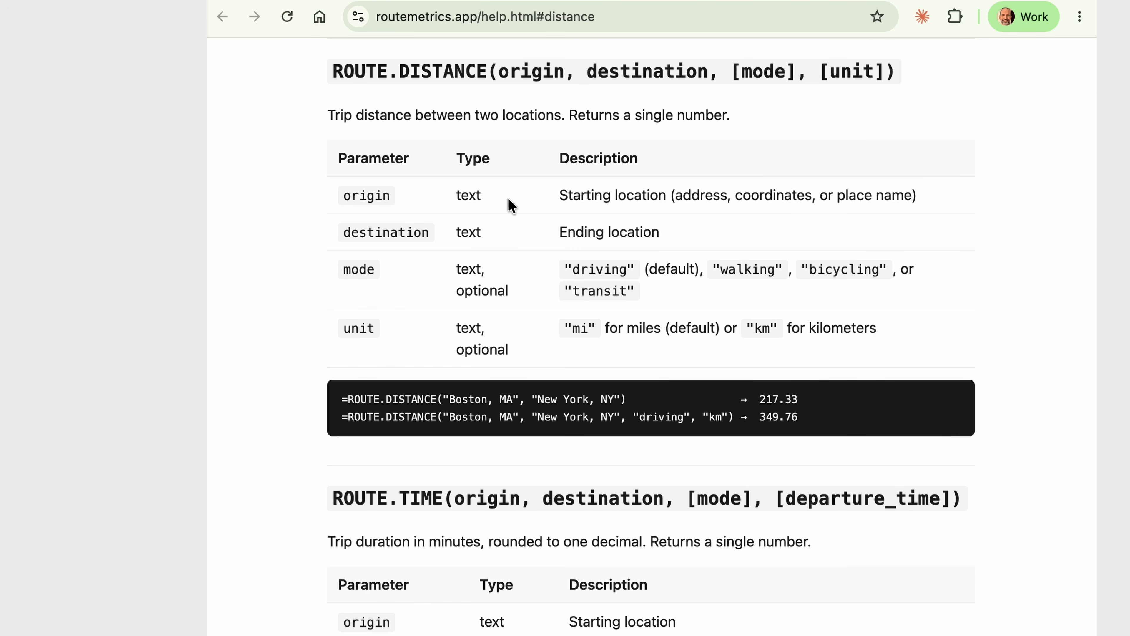
# - Read the ROUTE.DISTANCE parameter descriptions on the help page, then leave the formula in E2 unedited
pyautogui.click(551, 198)
pyautogui.moveTo(551, 199); pyautogui.dragTo(747, 196)
pyautogui.click(686, 210)
pyautogui.click(847, 196)
pyautogui.moveTo(351, 232); pyautogui.dragTo(413, 232)
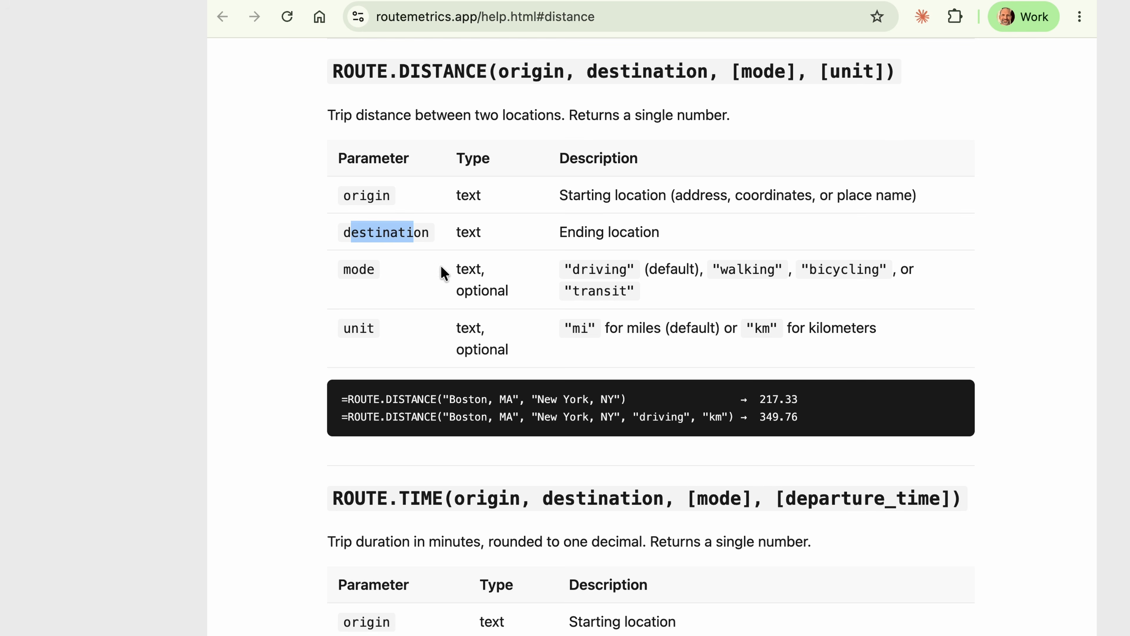
pyautogui.click(367, 267)
pyautogui.doubleClick(367, 266)
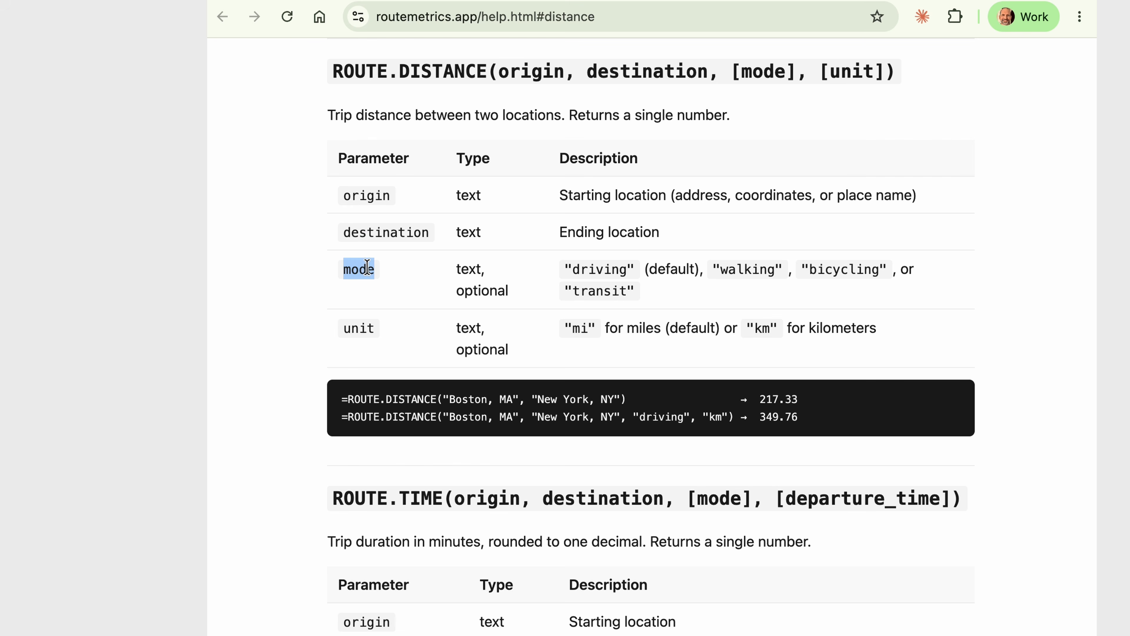
pyautogui.doubleClick(363, 330)
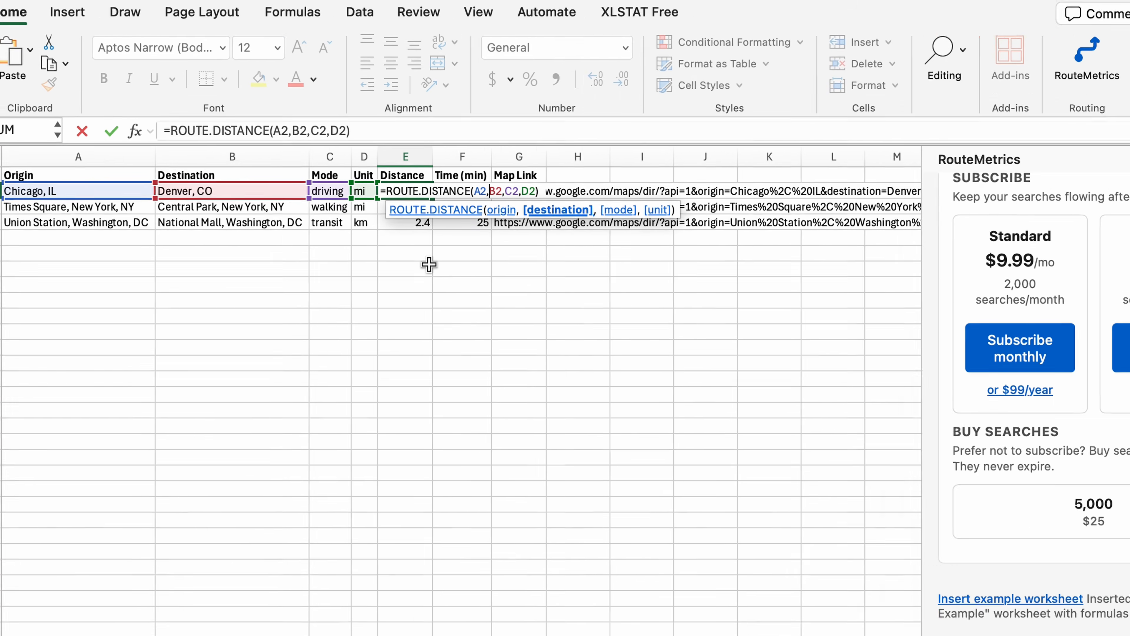
pyautogui.press('Escape')
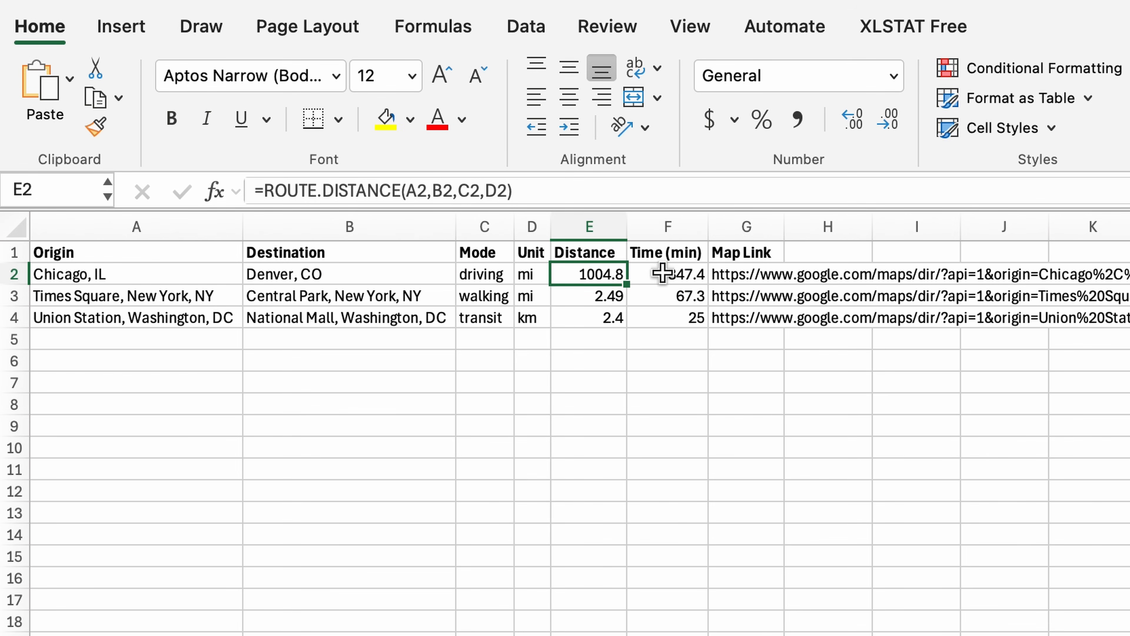
# - Inspect the ROUTE.TIME formula in F2 and the ROUTE.URL formula in G2 without changing them
pyautogui.doubleClick(662, 273)
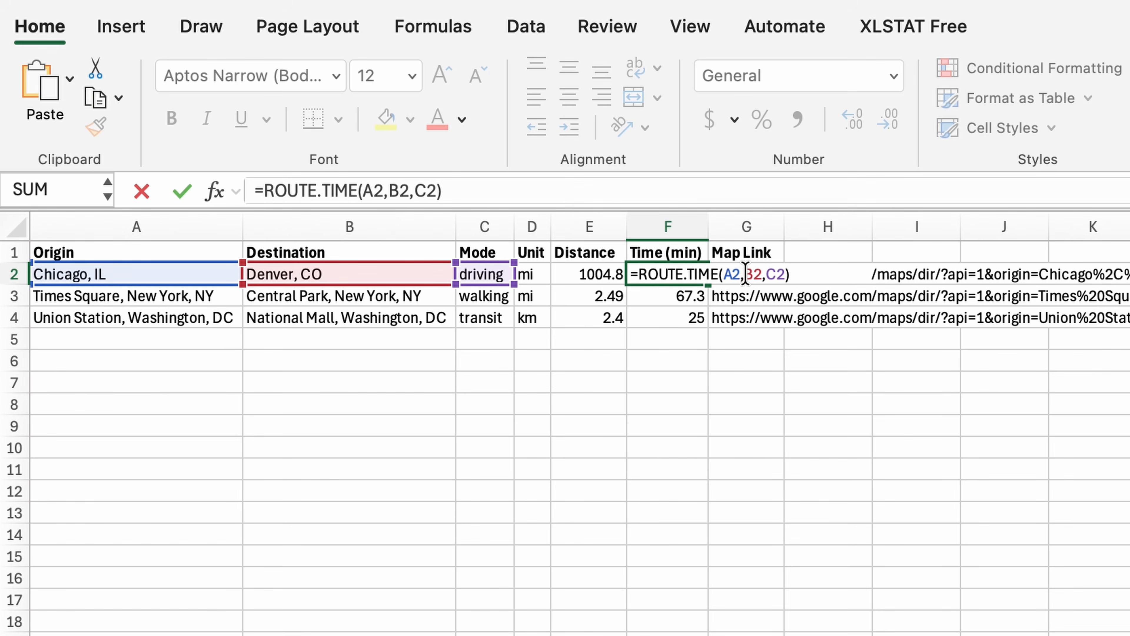
pyautogui.click(728, 274)
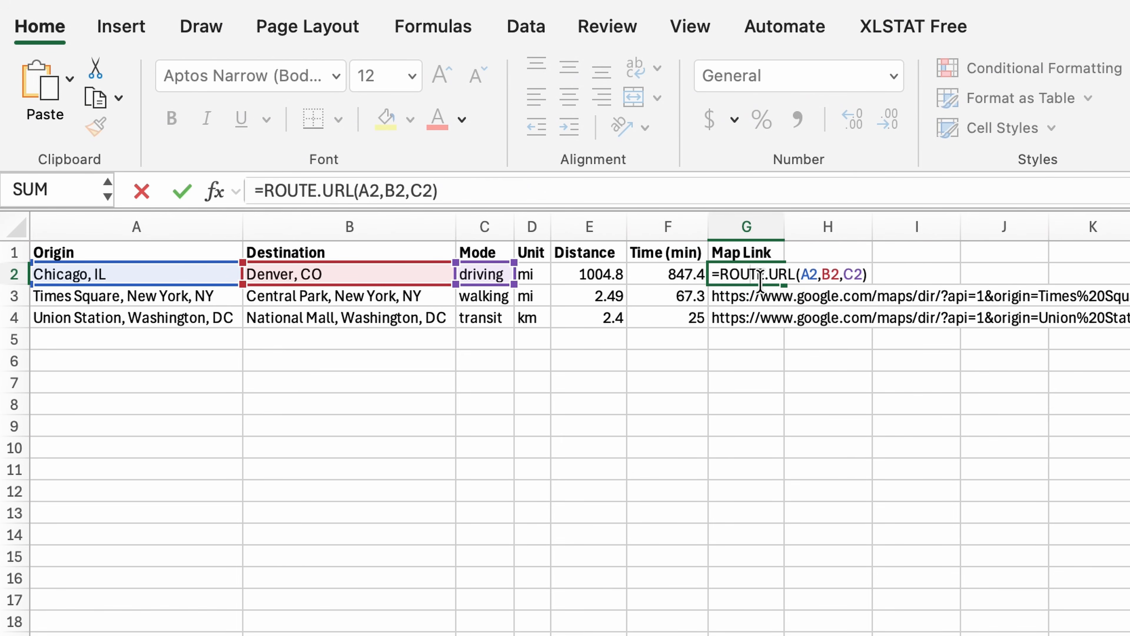
pyautogui.click(751, 277)
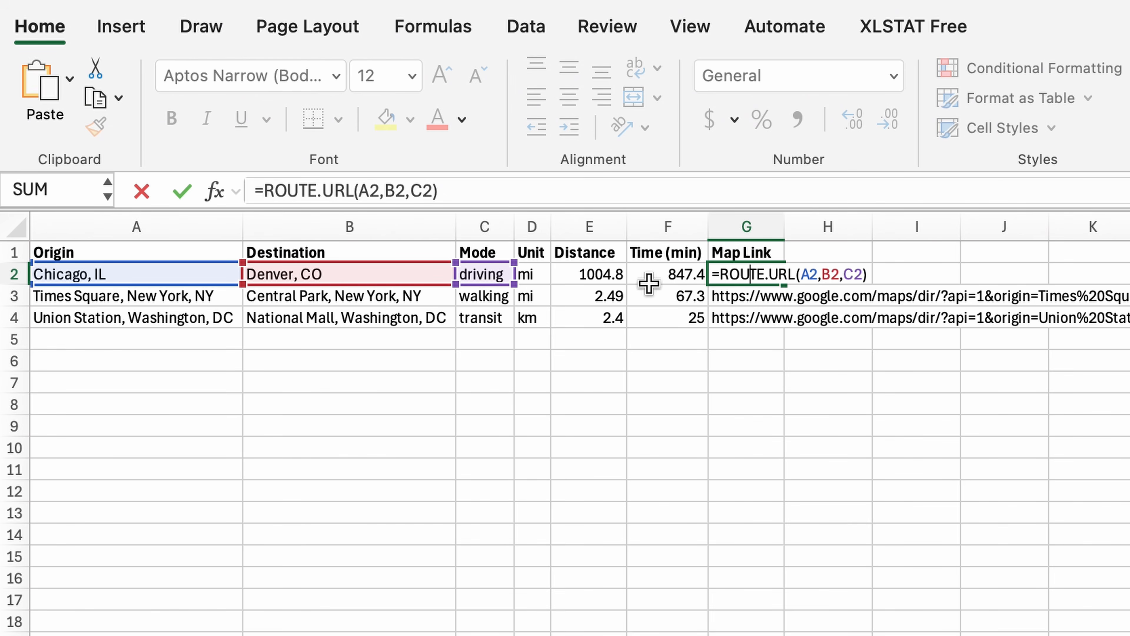
pyautogui.press('Escape')
pyautogui.doubleClick(655, 274)
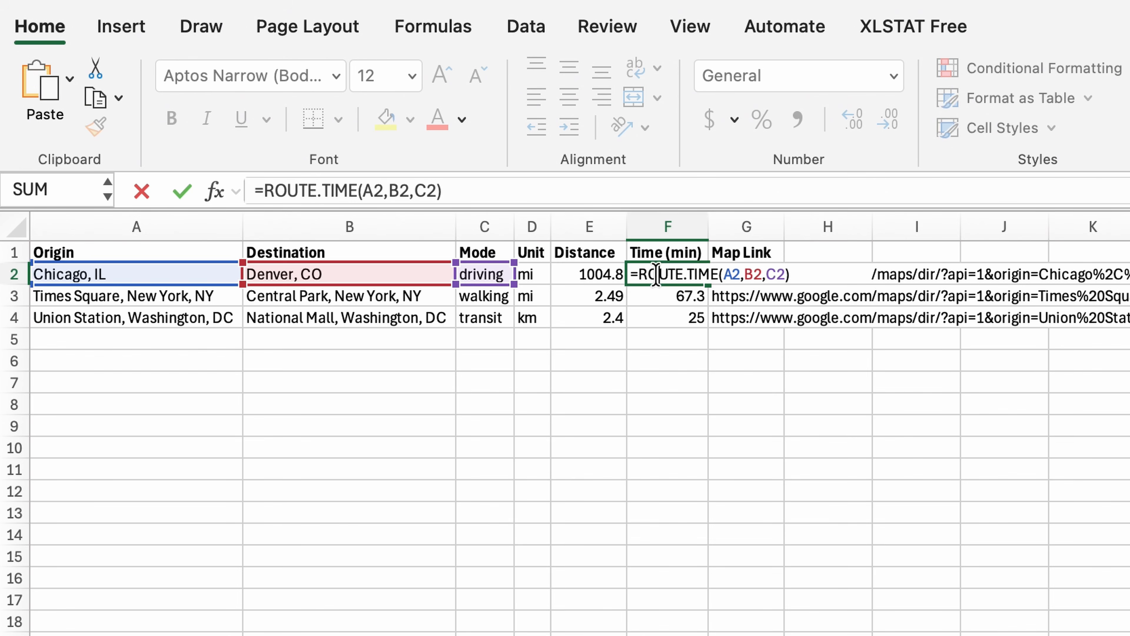
pyautogui.press('Escape')
pyautogui.doubleClick(761, 273)
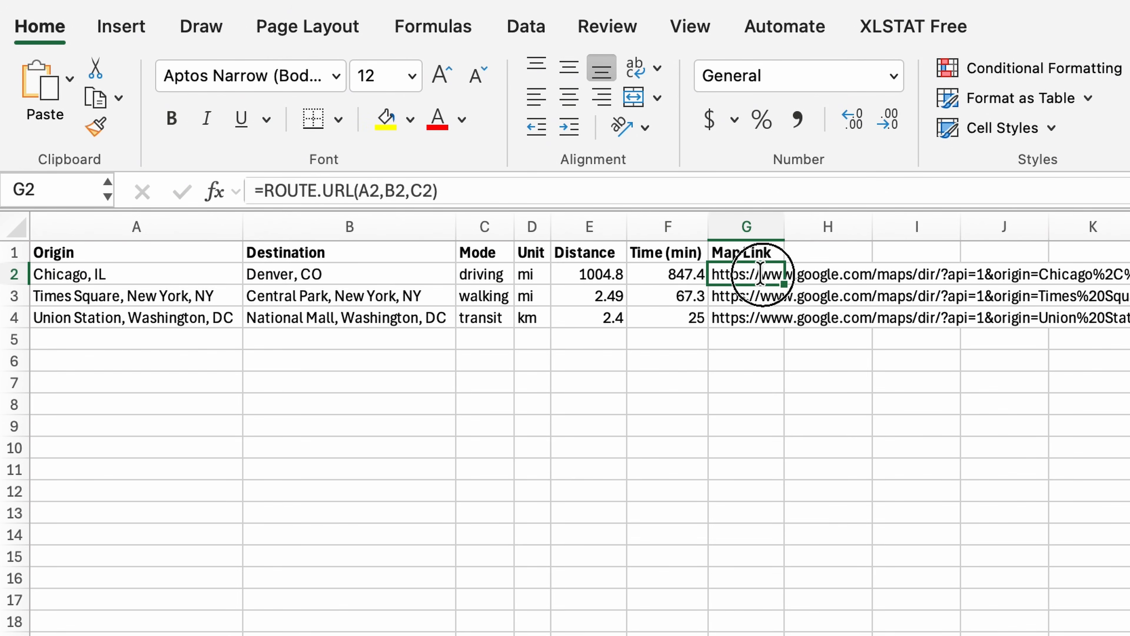
pyautogui.press('Escape')
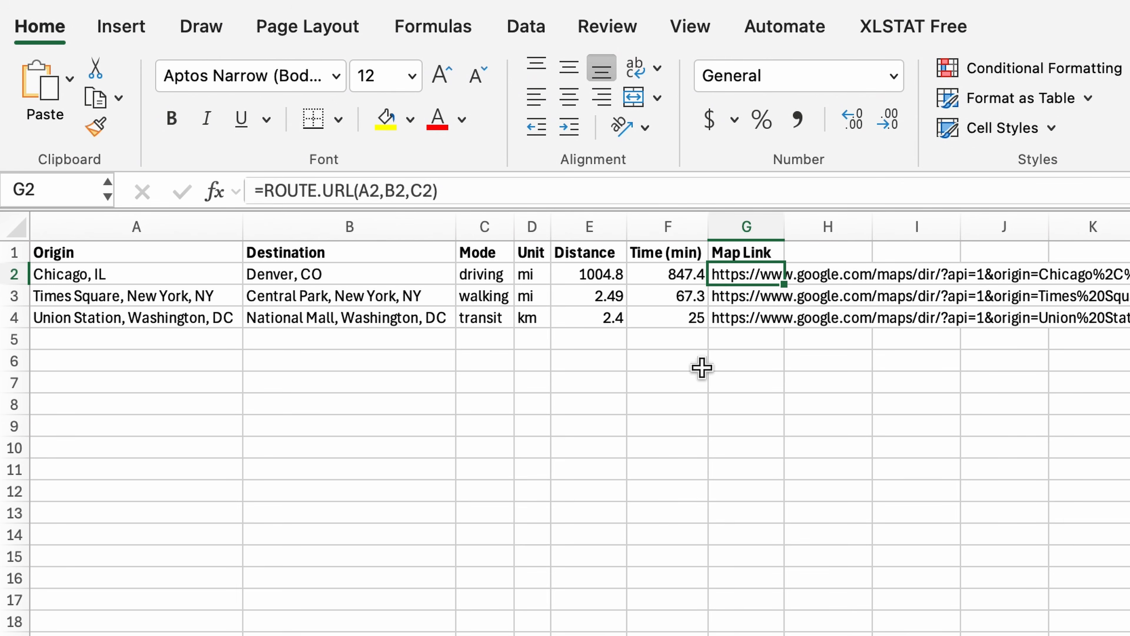
# - Start a ROUTE.DIRECTIONS formula in cell F7 with "BIG BEN" as the origin
pyautogui.click(655, 388)
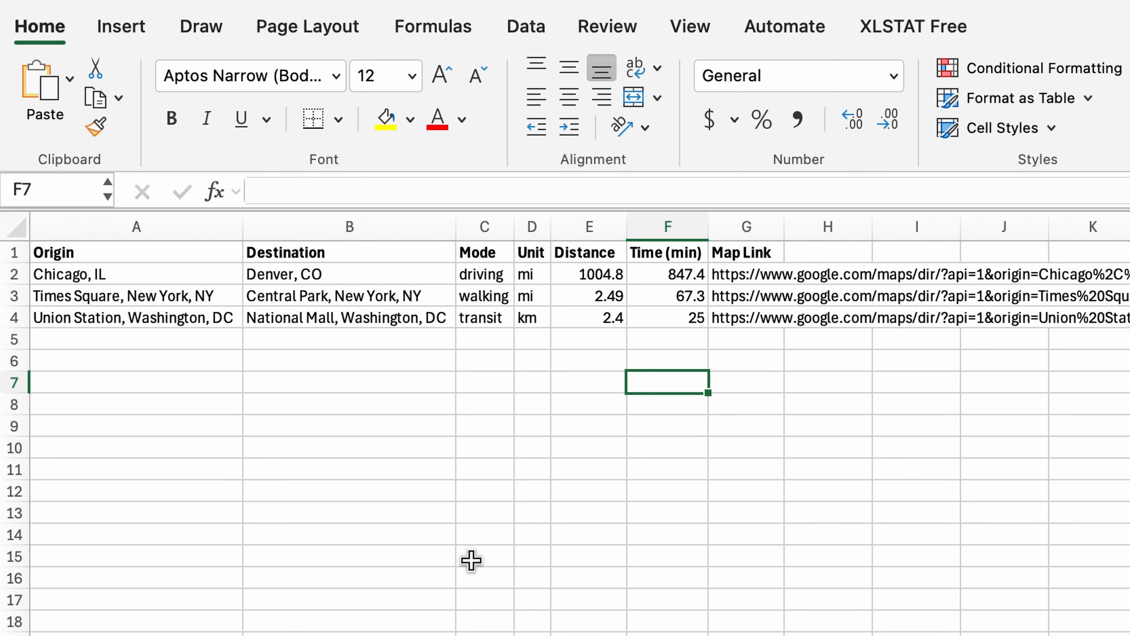
pyautogui.write('=')
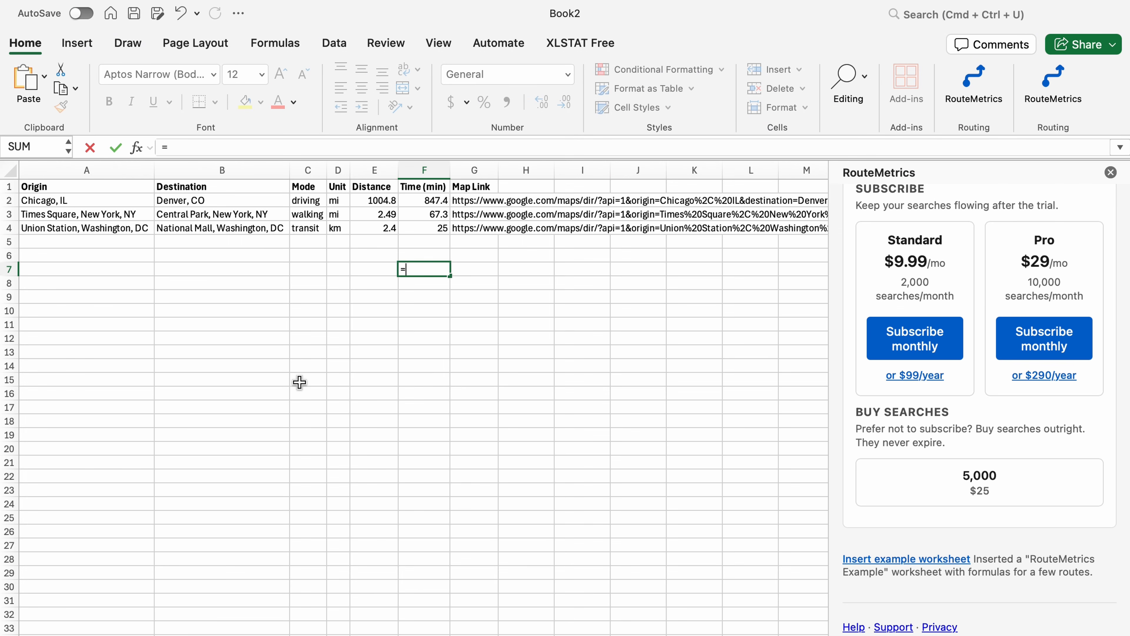
pyautogui.write('ROUTE')
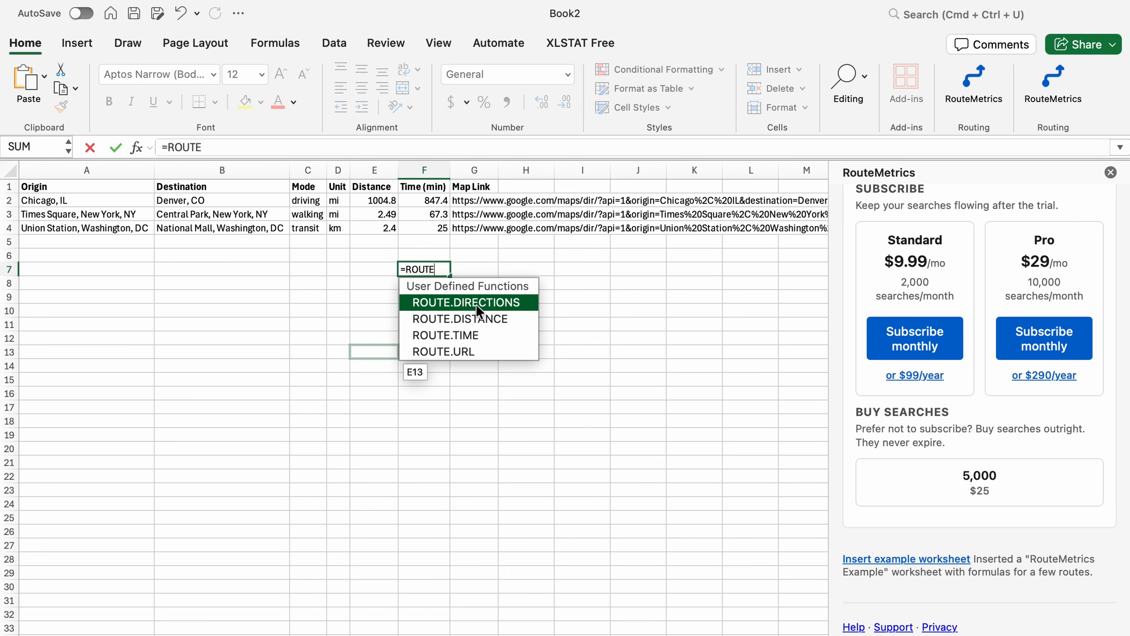
pyautogui.doubleClick(494, 302)
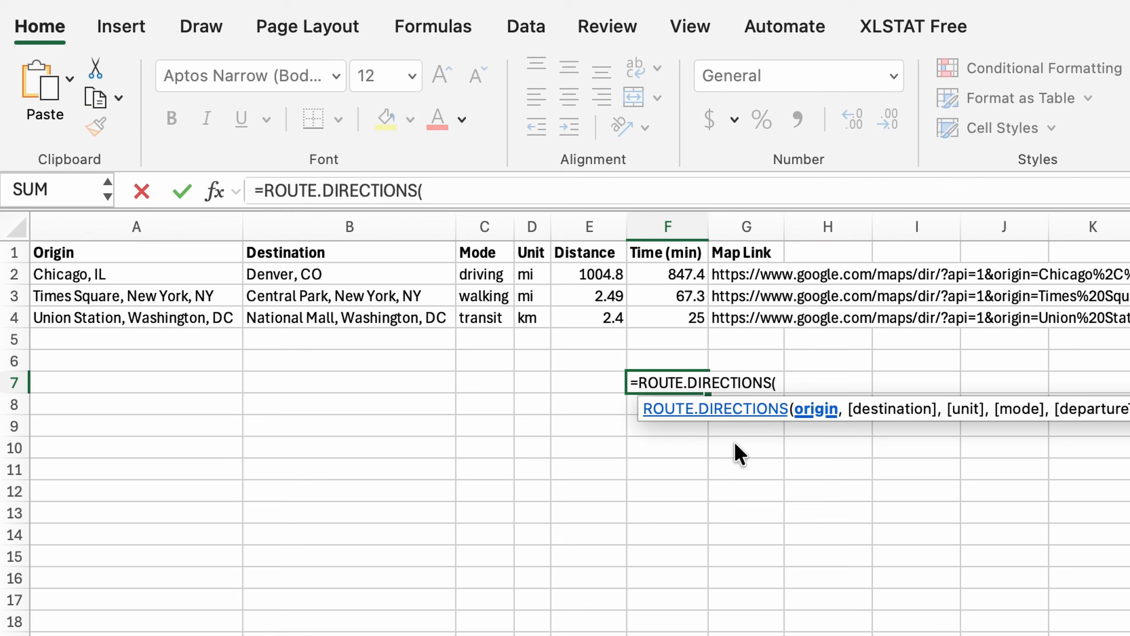
pyautogui.write('"')
pyautogui.write('Eiff')
pyautogui.press('BackSpace')
pyautogui.press('BackSpace')
pyautogui.press('BackSpace')
pyautogui.press('BackSpace')
pyautogui.write('BIG BEN')
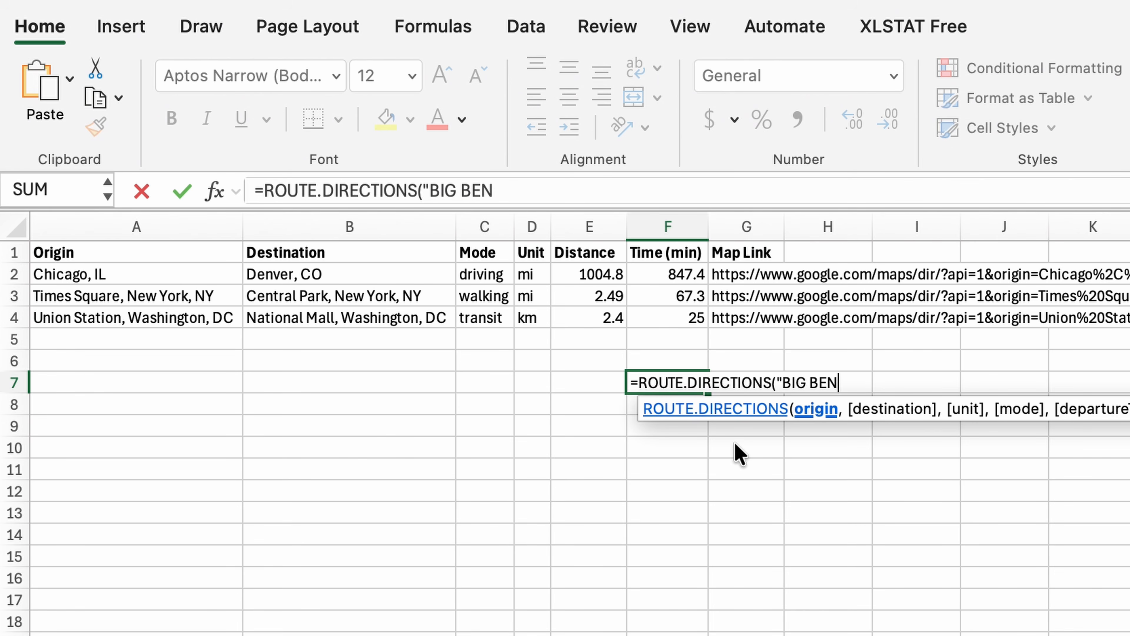
pyautogui.write('","')
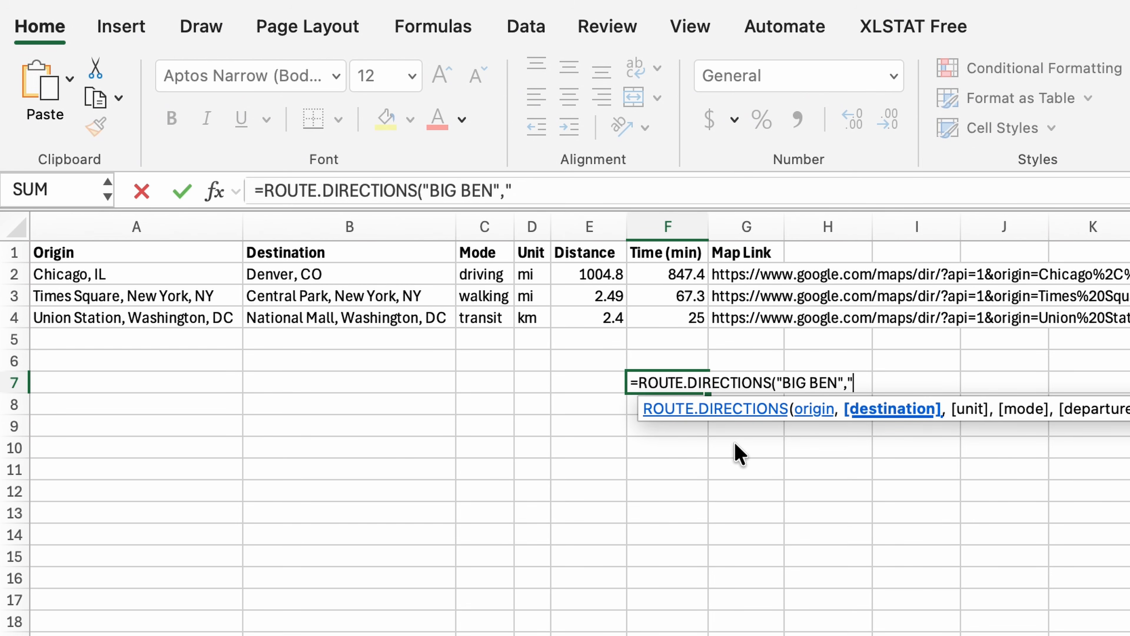
# - Add "GLASGOW" as the destination, close the formula and enter it
pyautogui.write('GLASDOW')
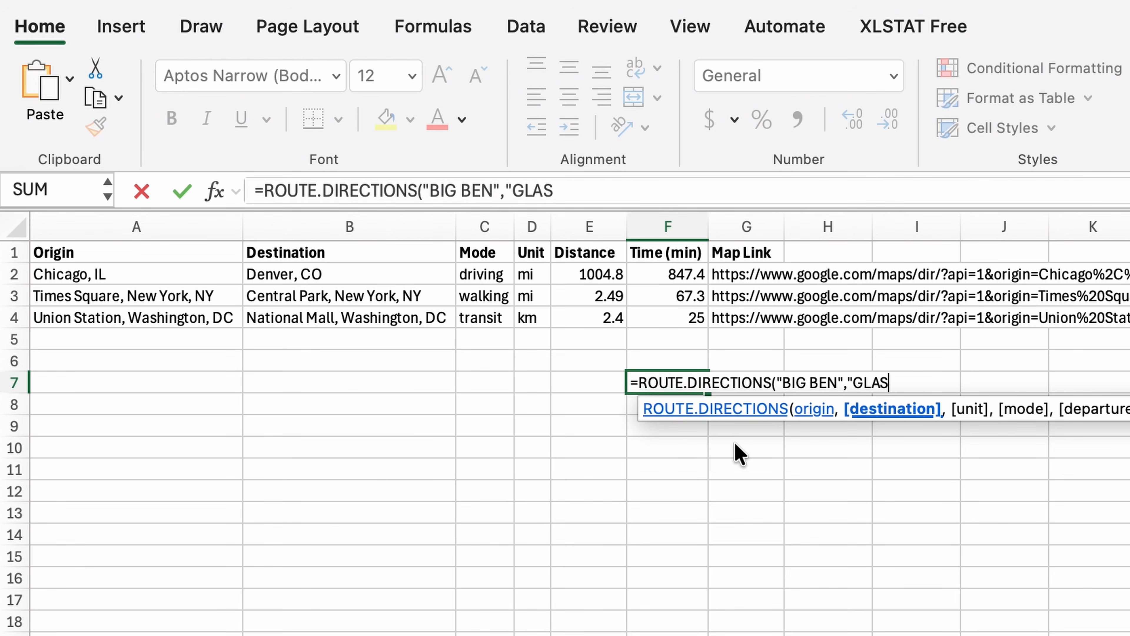
pyautogui.press('BackSpace')
pyautogui.press('BackSpace')
pyautogui.press('BackSpace')
pyautogui.write('GOW,')
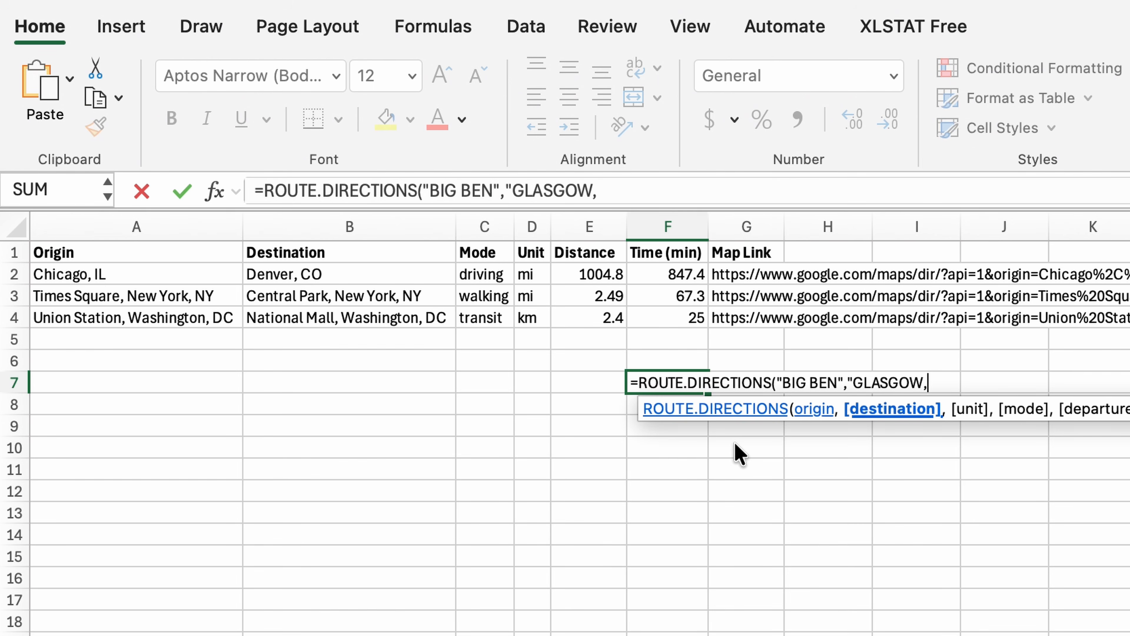
pyautogui.press('BackSpace')
pyautogui.write('")')
pyautogui.press('Return')
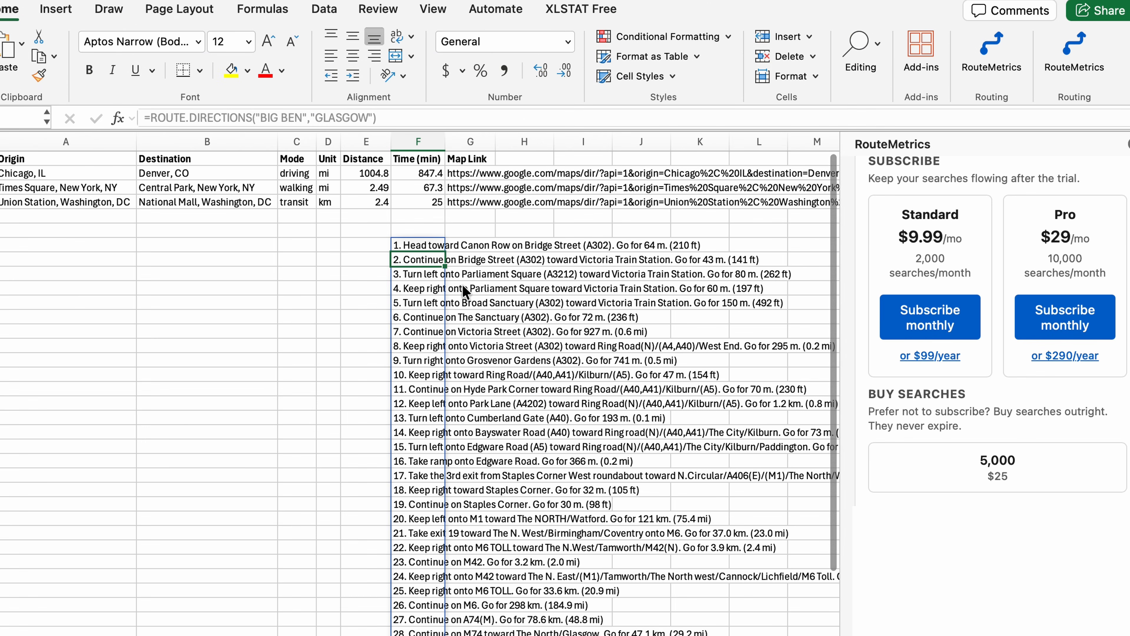
# - Scroll through the step-by-step directions listed below F7
pyautogui.hscroll(2, 462, 288)
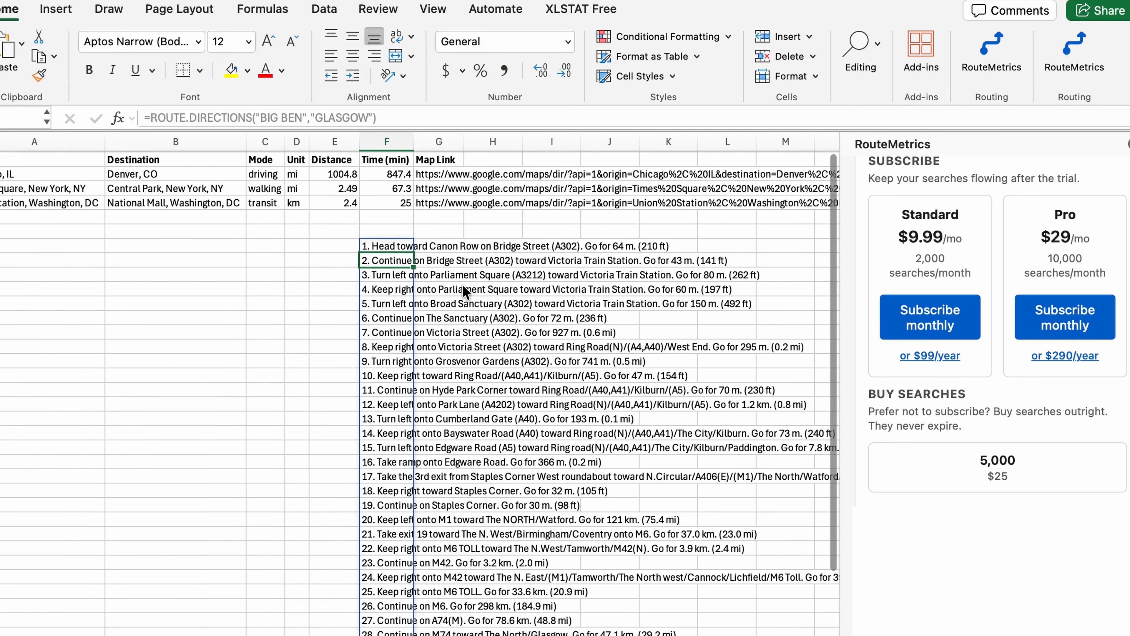
pyautogui.scroll(-4, 462, 289)
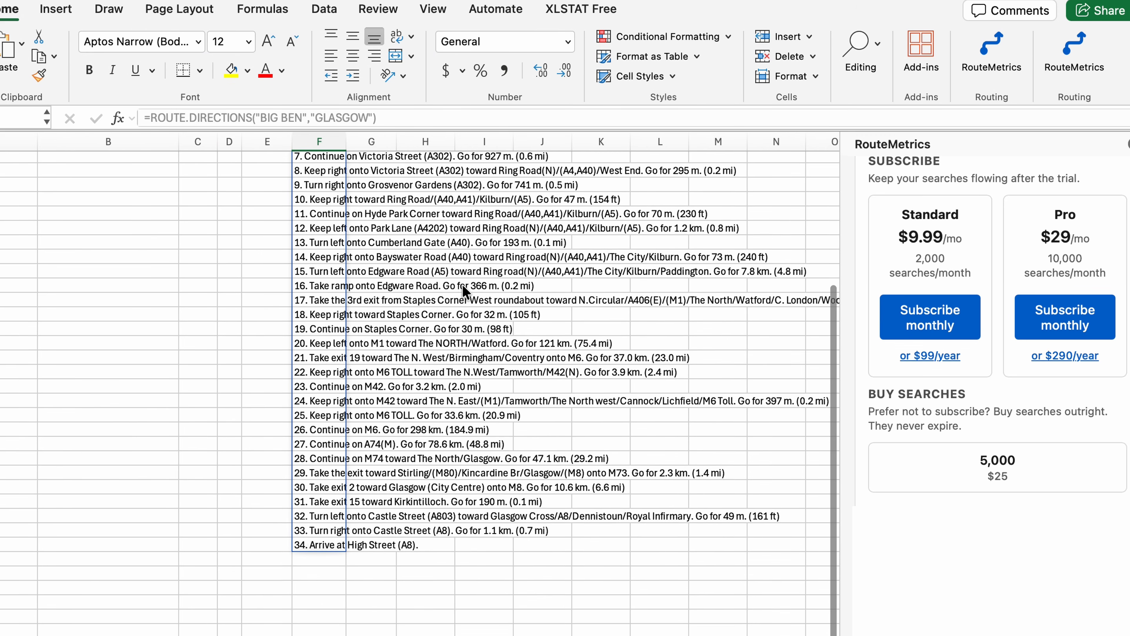
pyautogui.scroll(3, 463, 286)
pyautogui.hscroll(-2, 463, 287)
pyautogui.scroll(3, 463, 287)
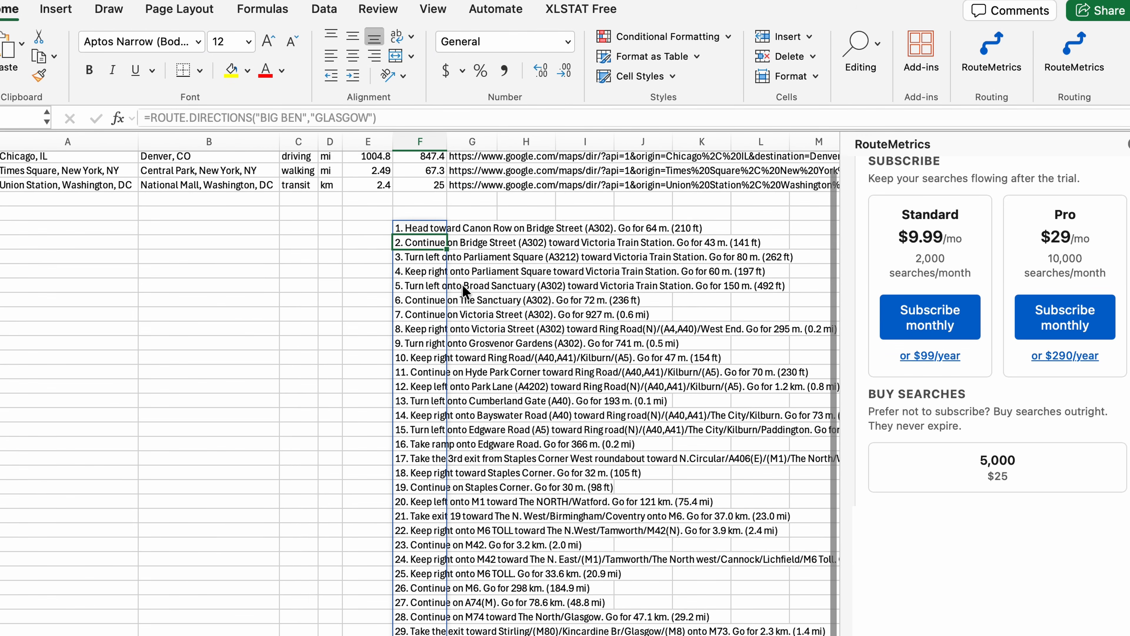